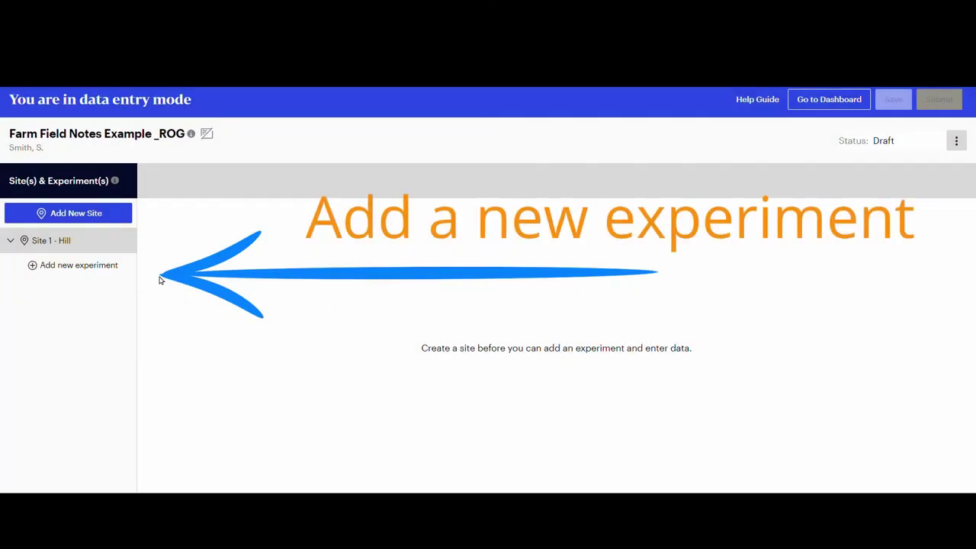
Add a new experiment to Site 1 - Hill named 'ROG on farm 1'.
click(99, 267)
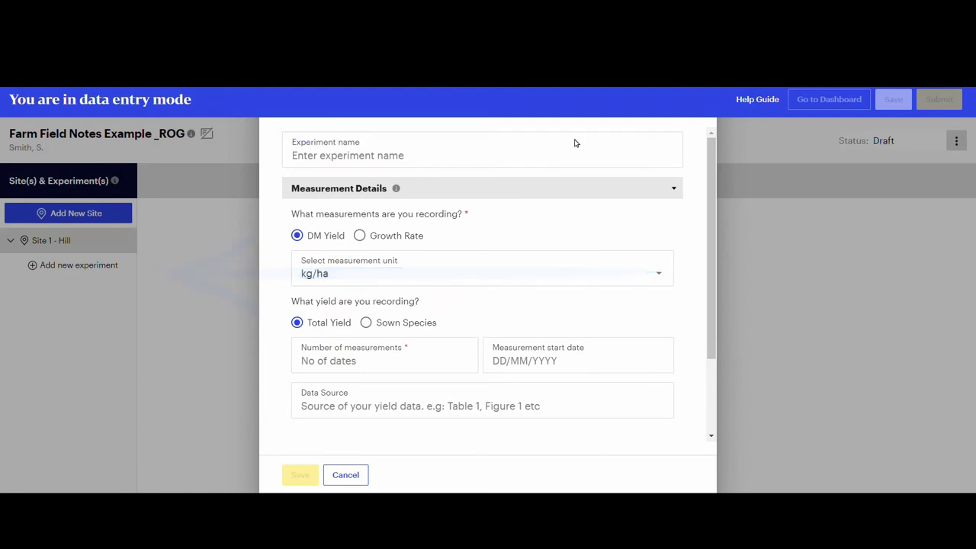
click(379, 163)
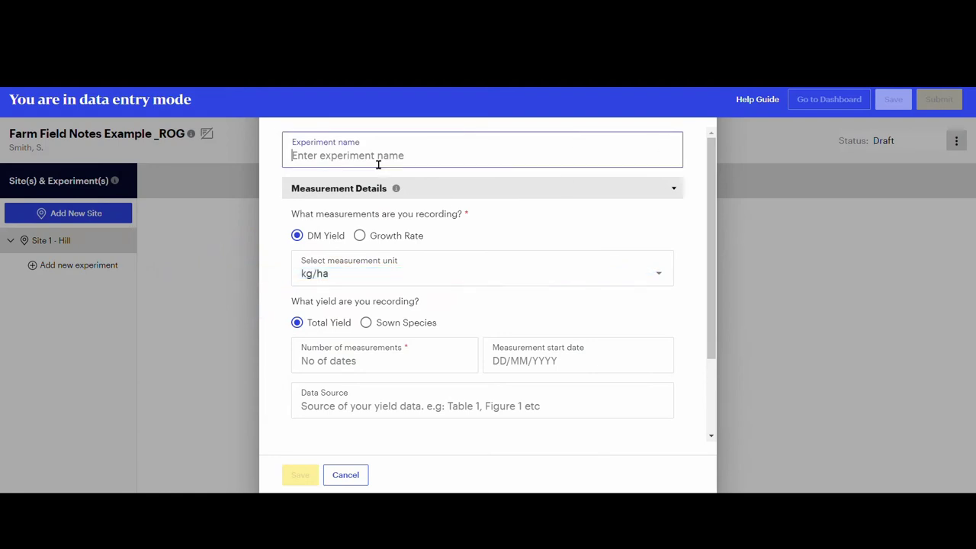
text(ROG on farm 1)
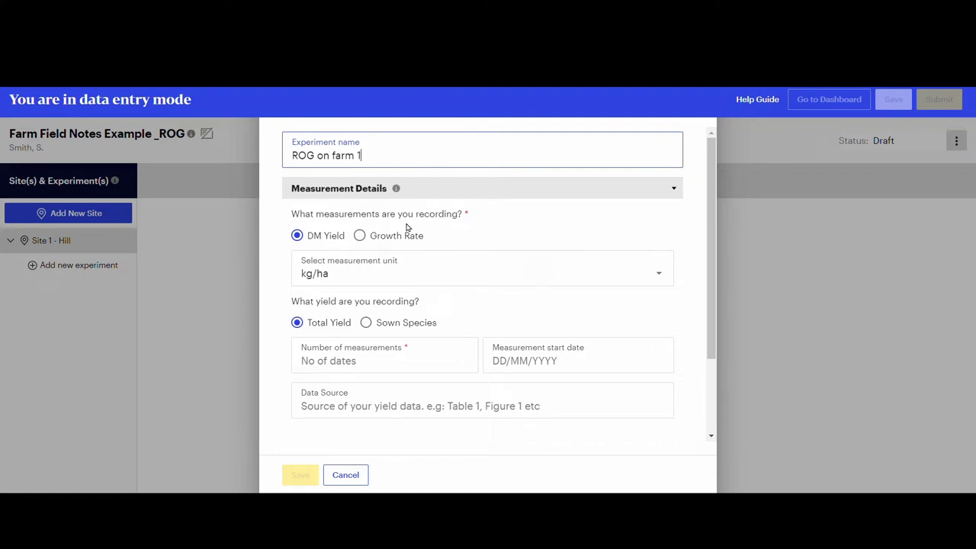
mouse_move(403, 192)
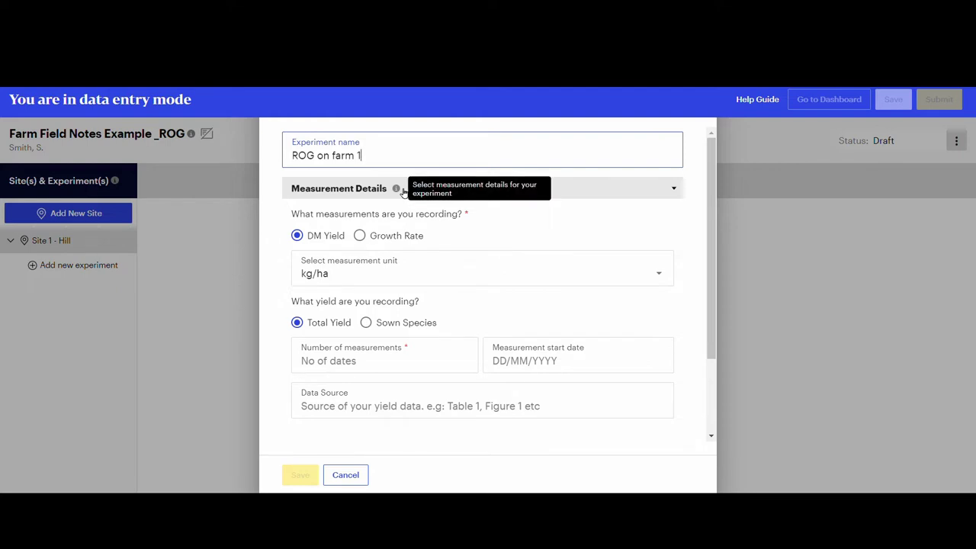
click(297, 236)
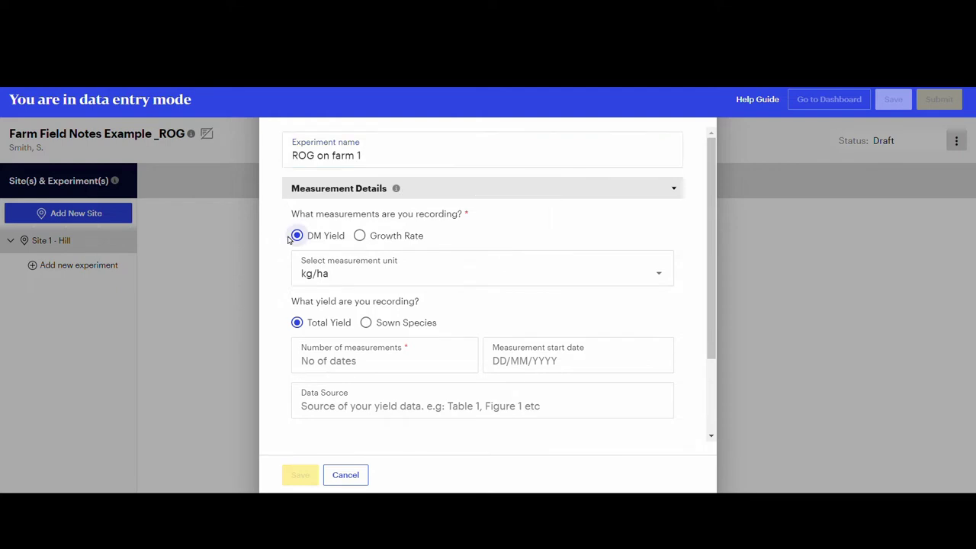
Set the measurement type to Growth Rate in kg DM/ha/day.
click(669, 280)
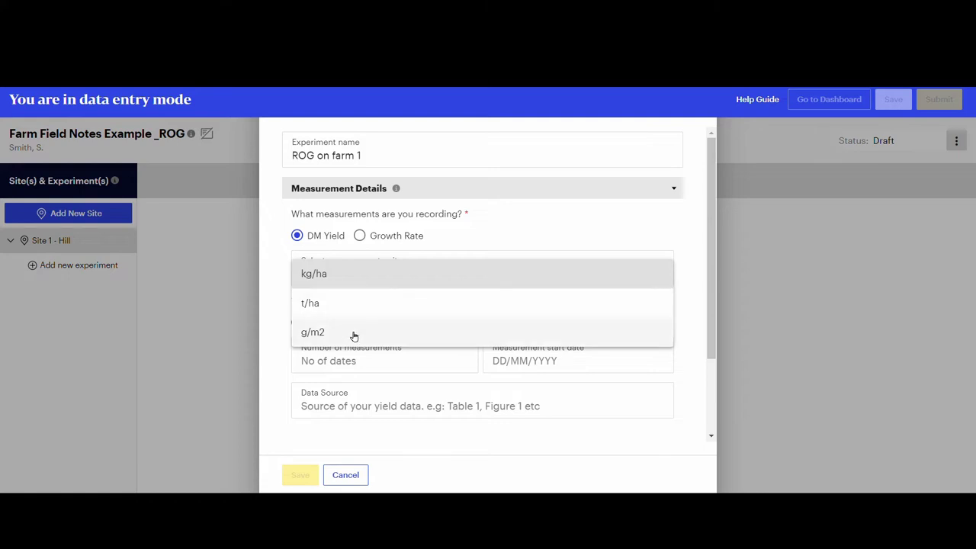
click(368, 275)
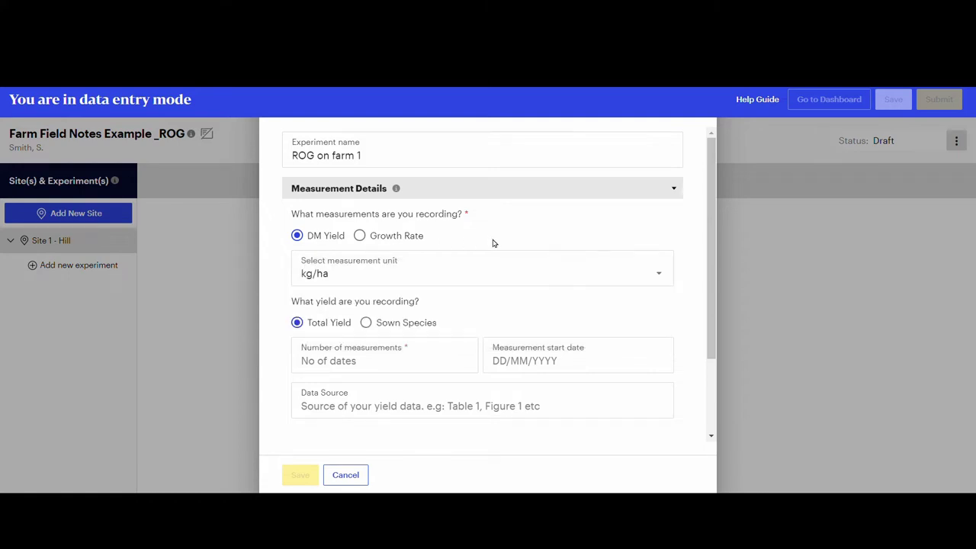
click(361, 238)
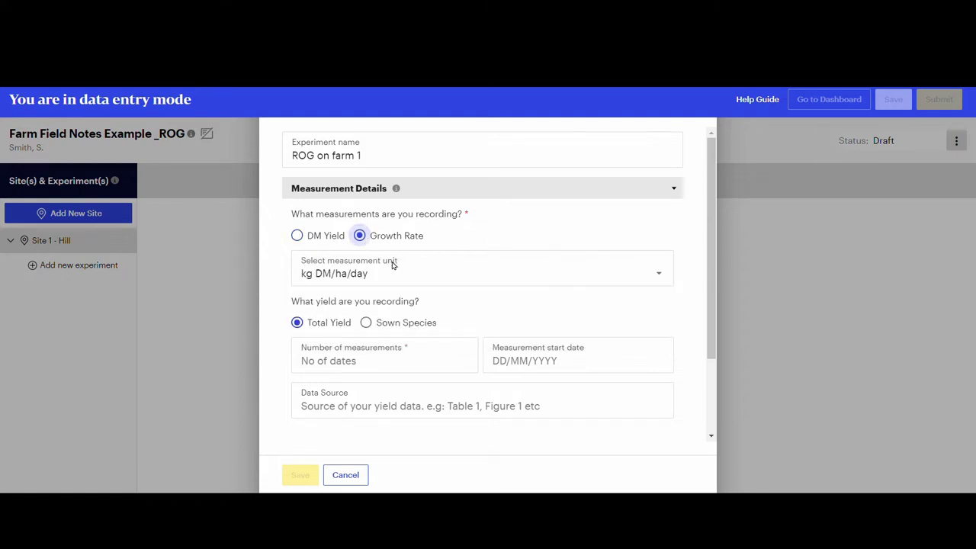
click(664, 278)
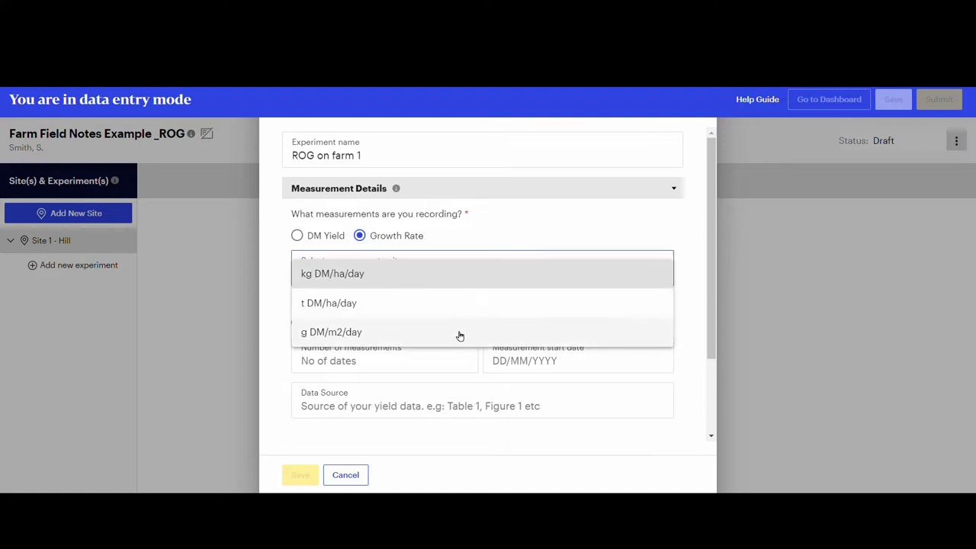
click(709, 259)
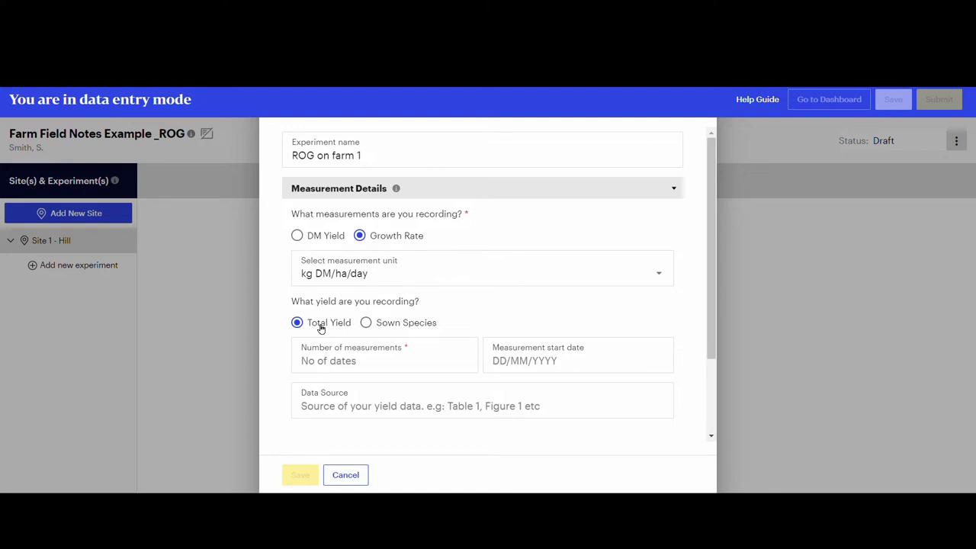
Set the number of measurements to 24.
click(347, 364)
text(24)
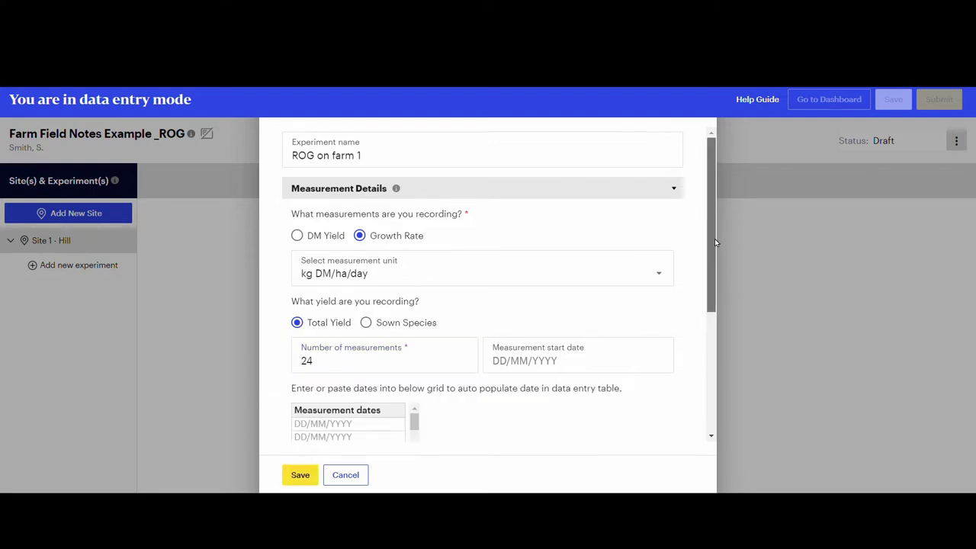
drag(715, 239, 713, 329)
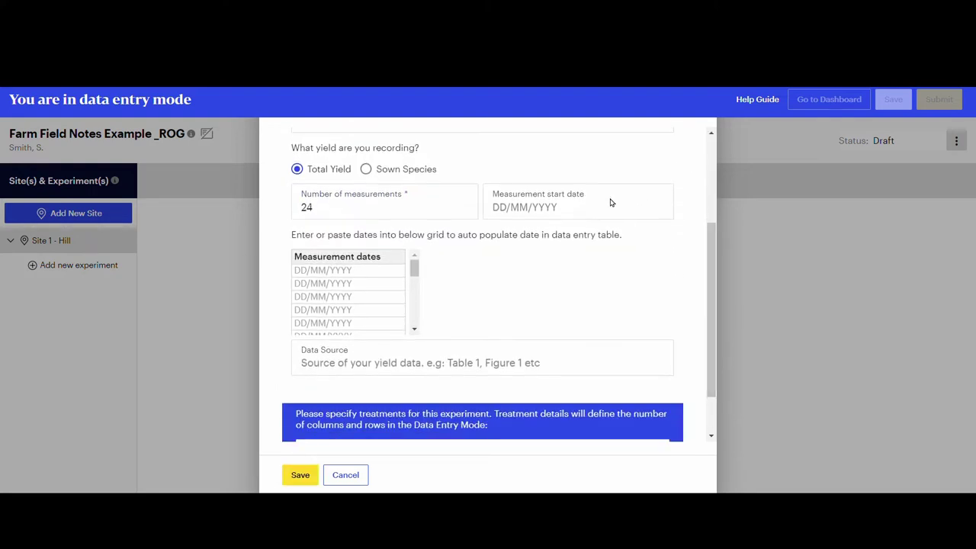
Enter a 01/06/1993 start date, then clear it so the field stays blank.
click(508, 211)
text(01)
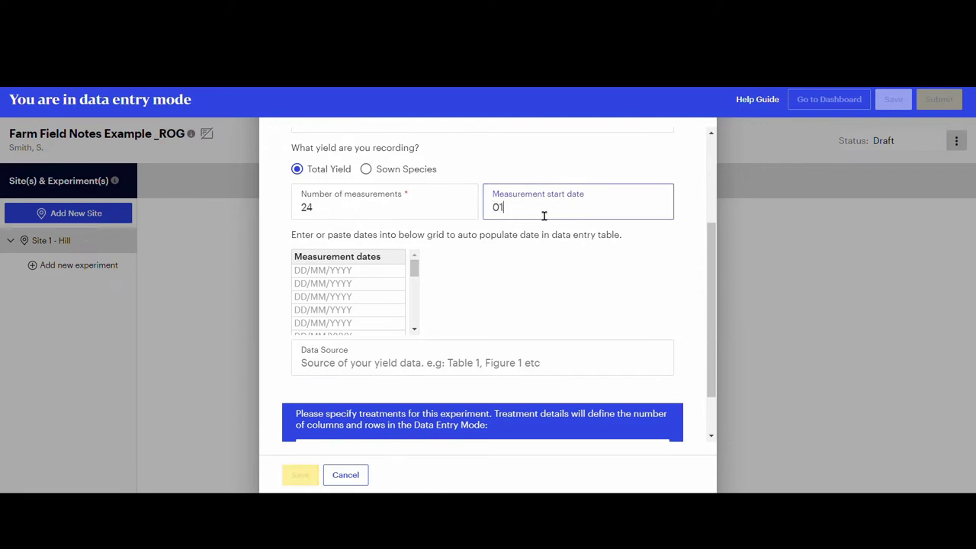
text(/06/1993)
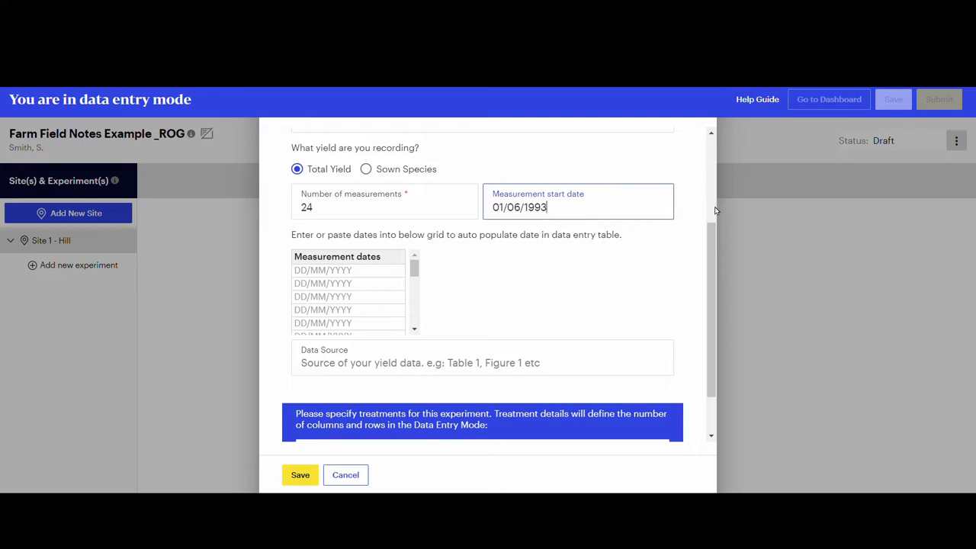
drag(326, 271, 419, 257)
click(599, 216)
drag(573, 216, 460, 203)
key(BackSpace)
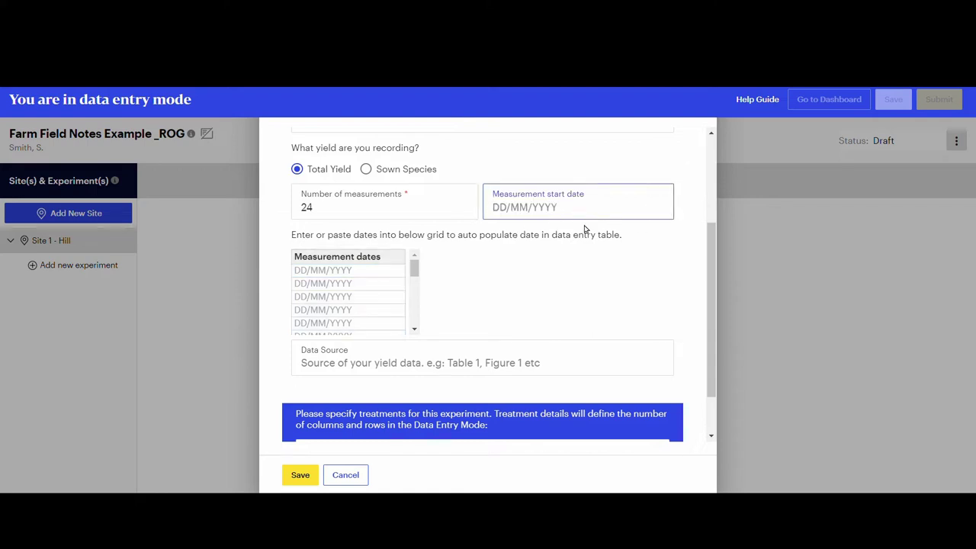
scroll(711, 305, down, 1)
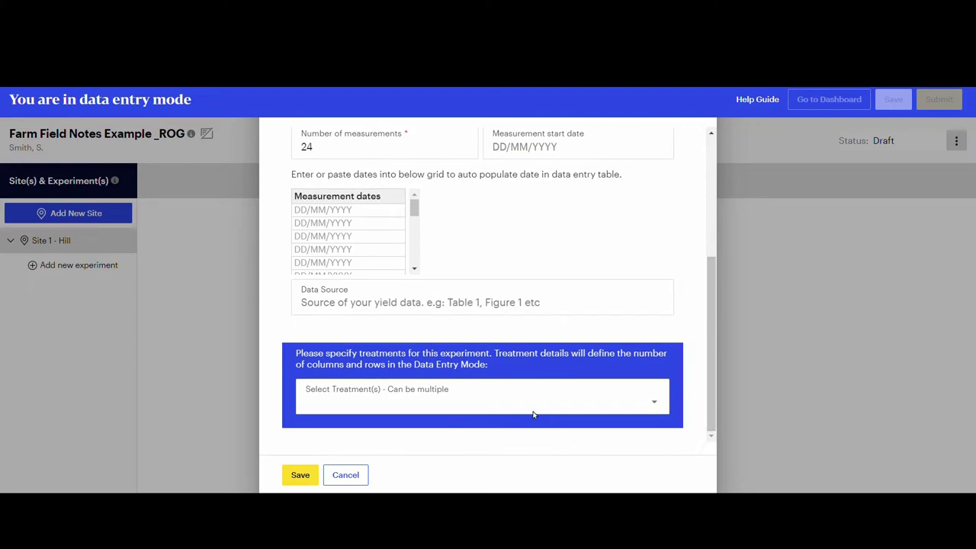
Open the Select Treatment(s) list and close it with no treatments chosen.
click(655, 407)
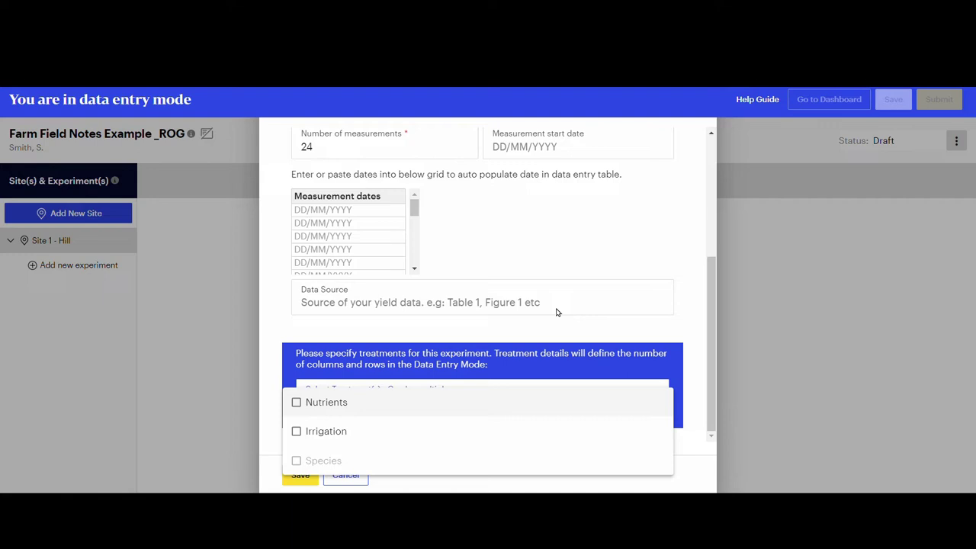
click(564, 311)
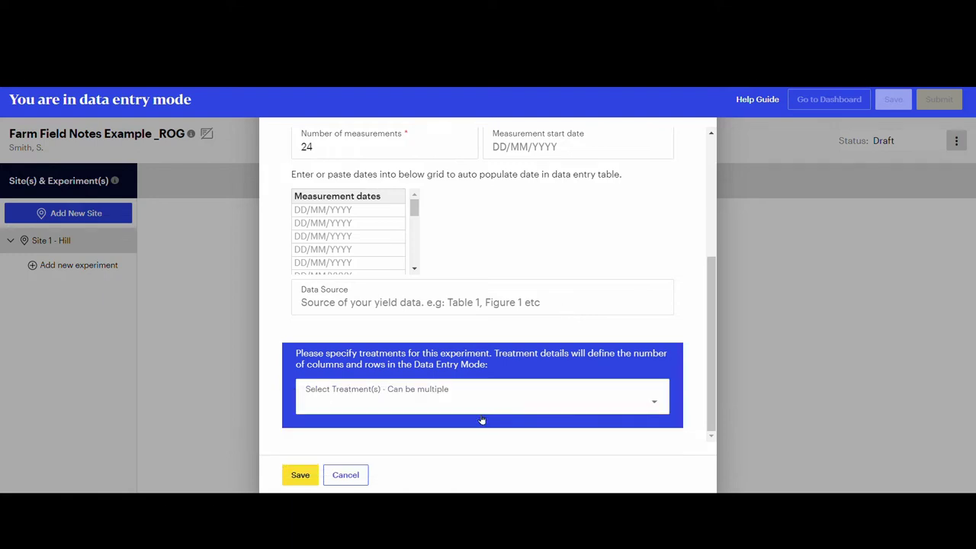
Save the experiment and scroll its data table down to row 24 and back up.
click(300, 476)
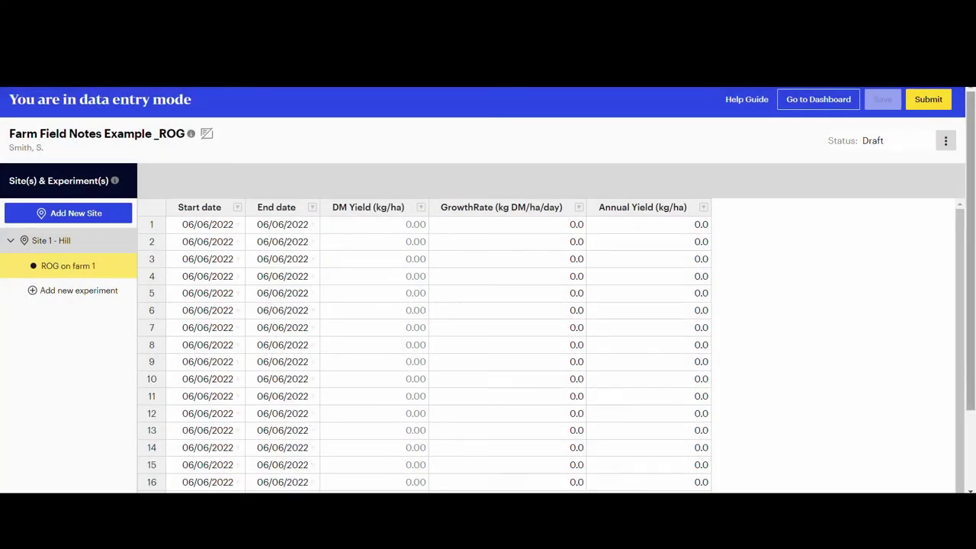
drag(973, 206, 951, 363)
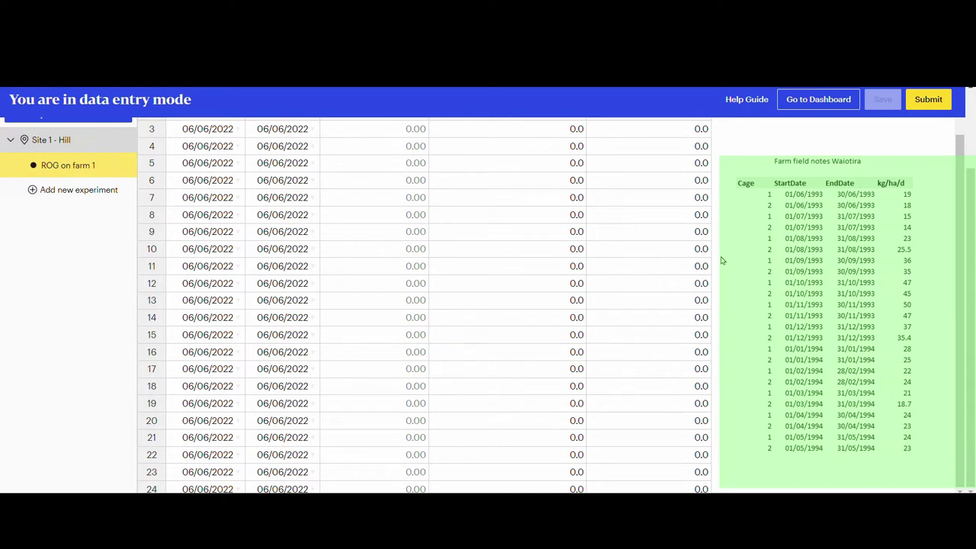
scroll(429, 140, up, 2)
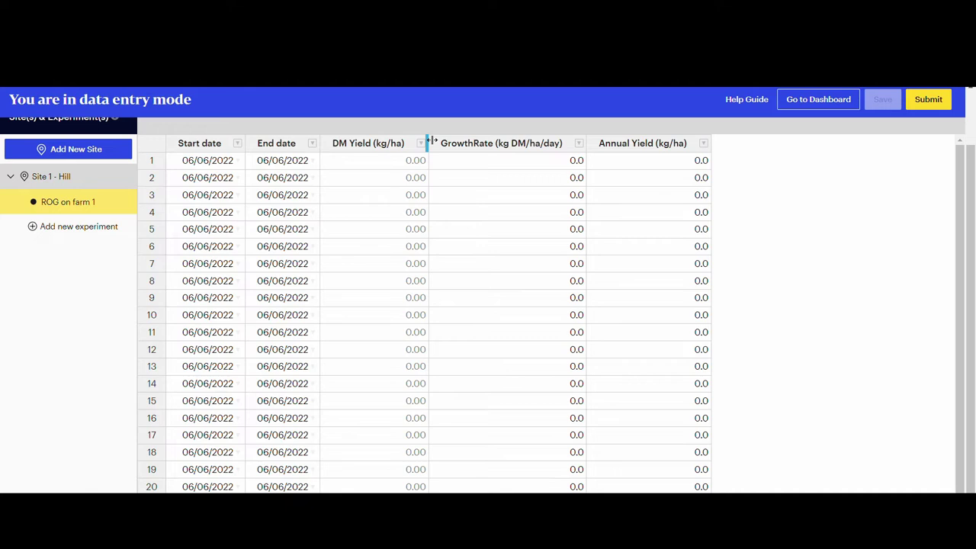
Narrow the DM Yield and GrowthRate columns, then check the Start date filter and cells.
drag(429, 143, 362, 150)
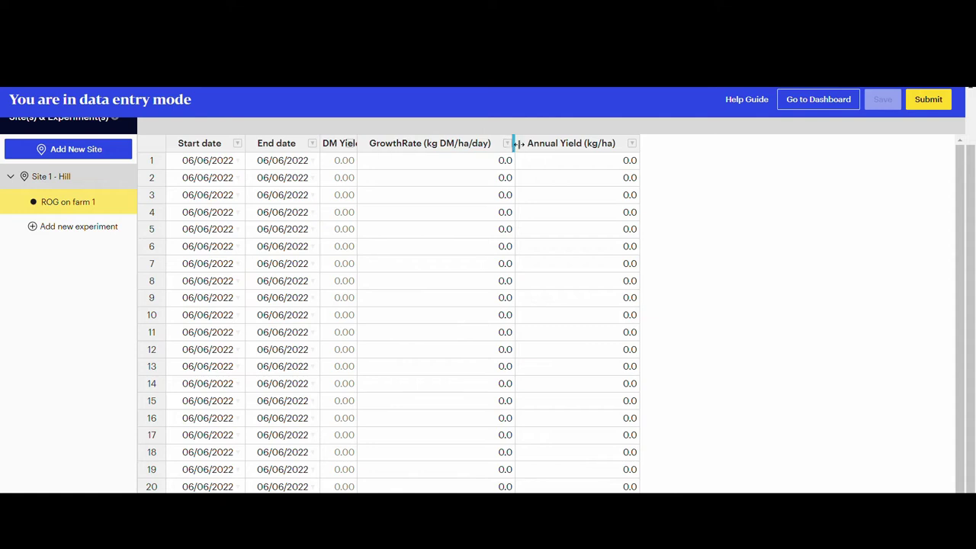
drag(514, 143, 482, 145)
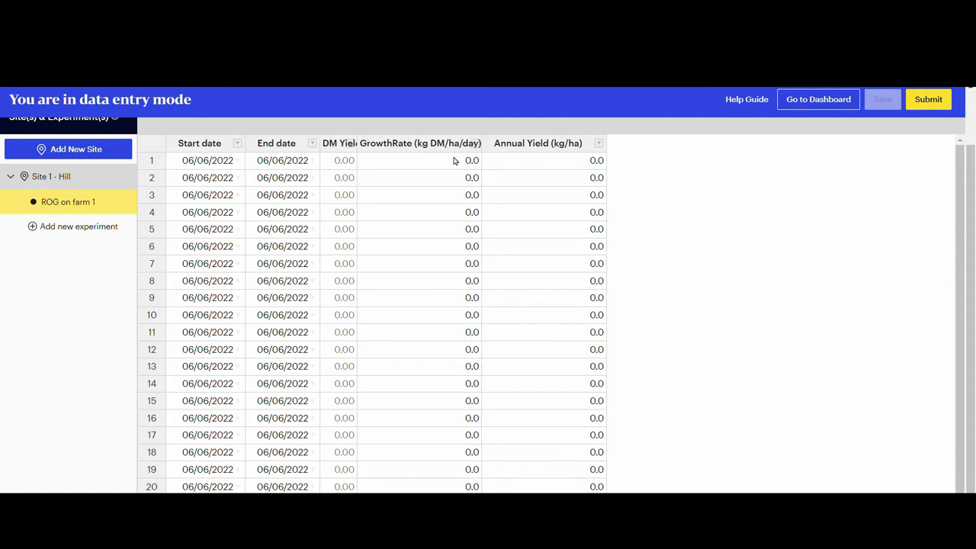
click(238, 145)
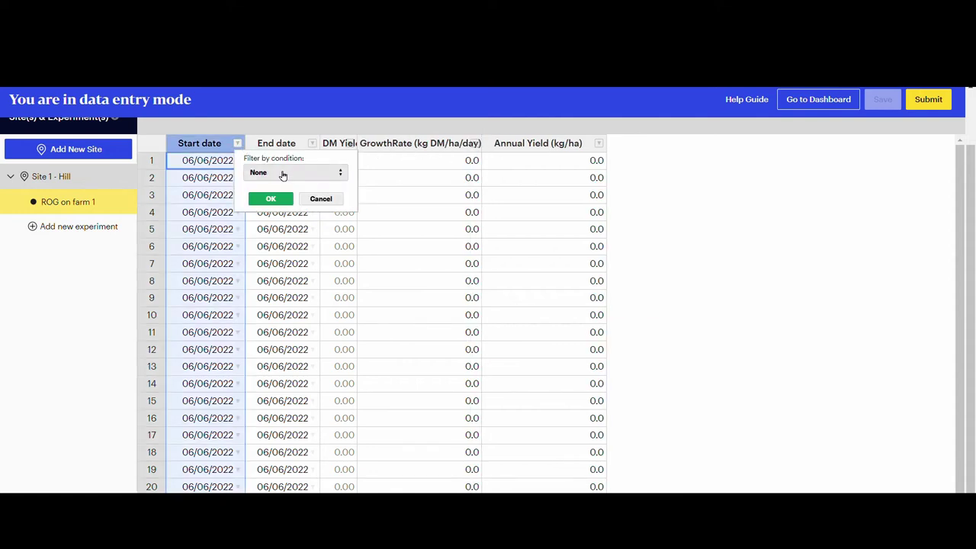
click(402, 179)
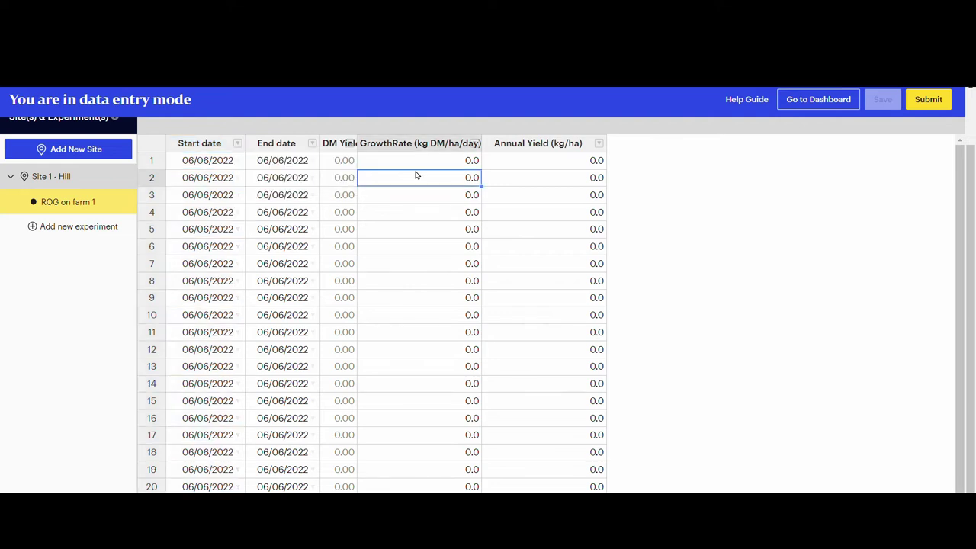
click(476, 148)
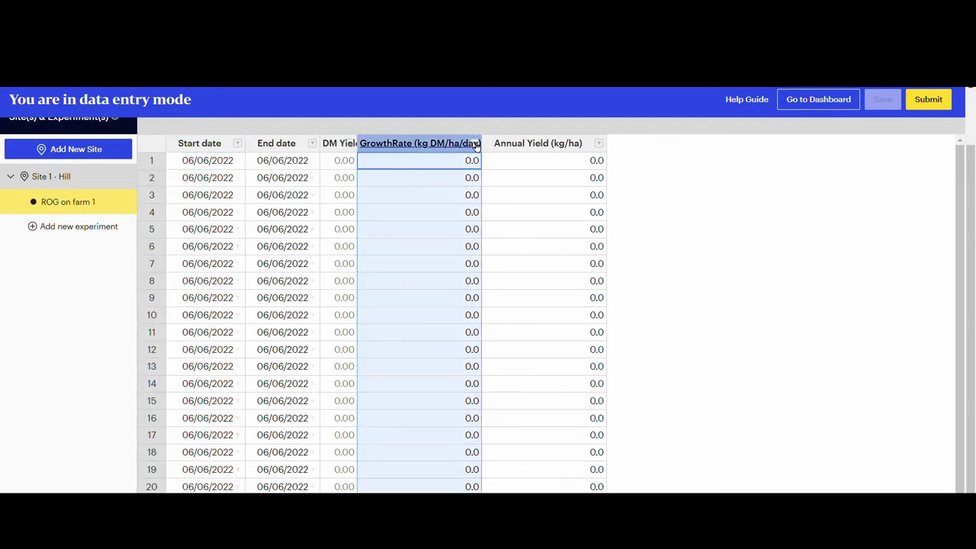
click(338, 195)
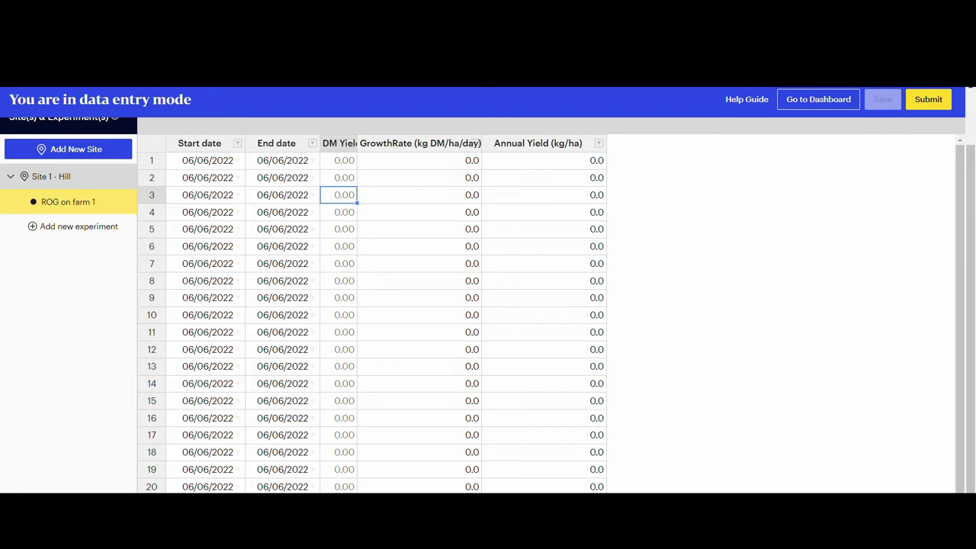
Paste the monthly Start and End dates from 01/06/1993 into both date columns.
click(217, 161)
key(ctrl+c)
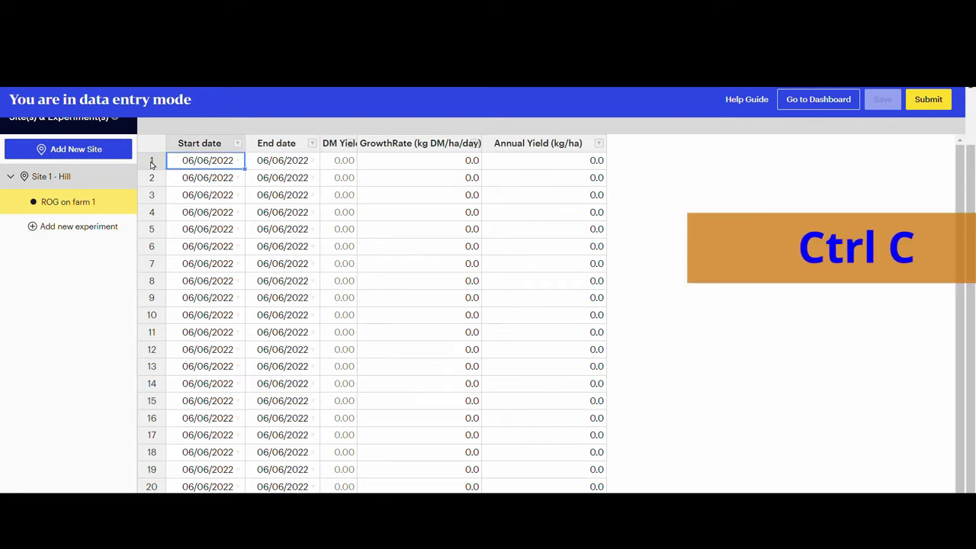
key(ctrl+v)
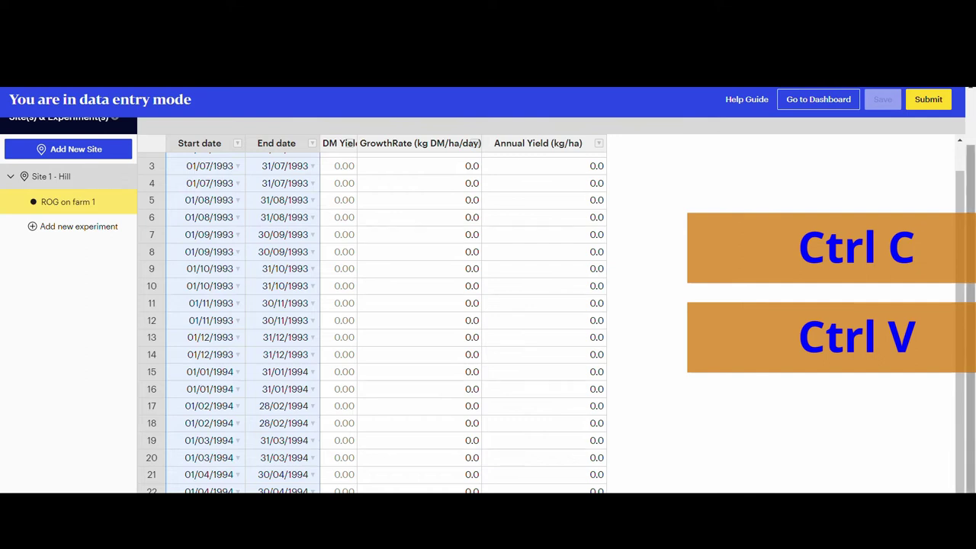
scroll(969, 183, up, 1)
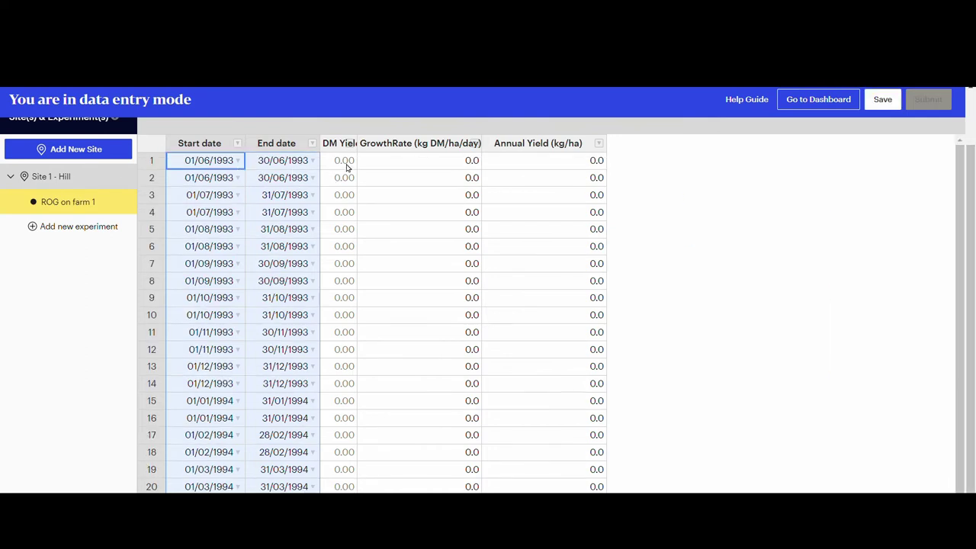
click(347, 164)
click(219, 162)
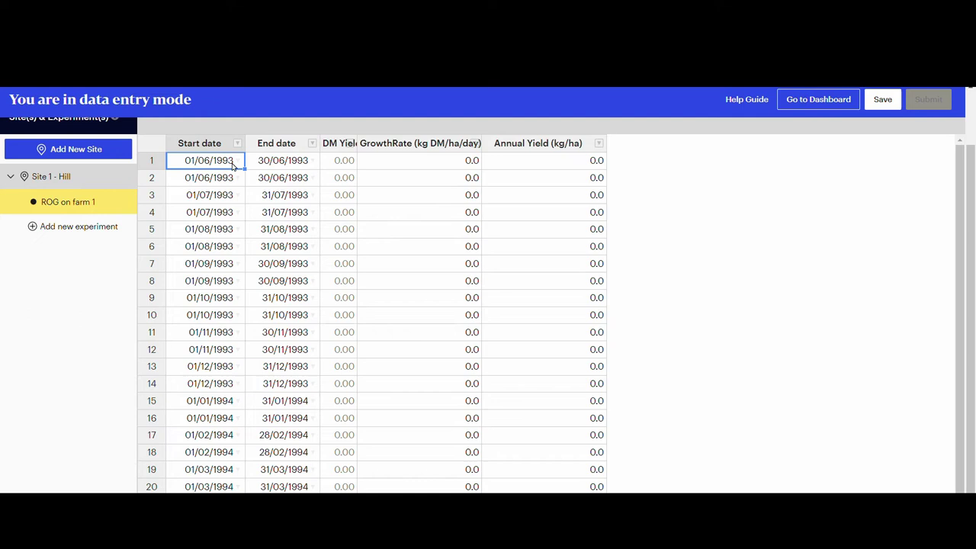
double_click(287, 166)
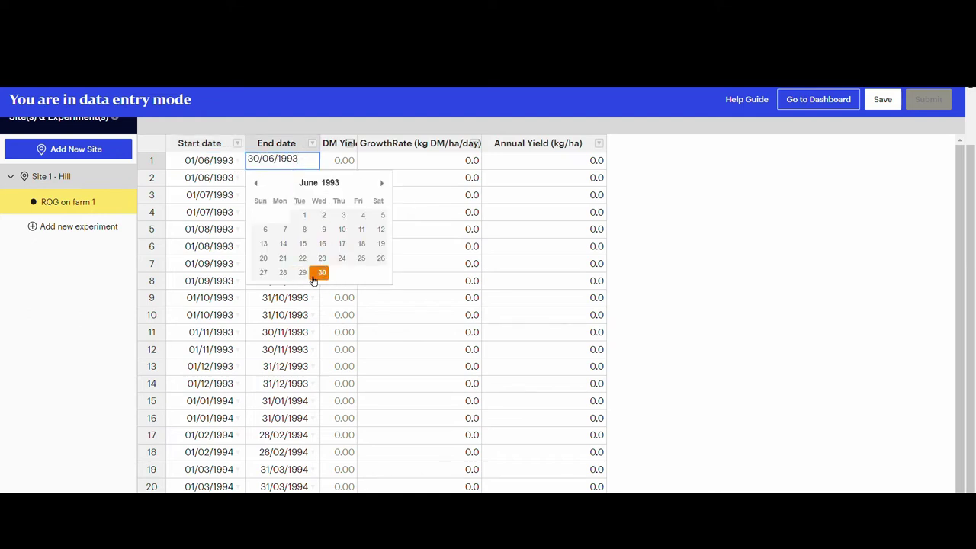
click(320, 273)
click(319, 168)
click(283, 273)
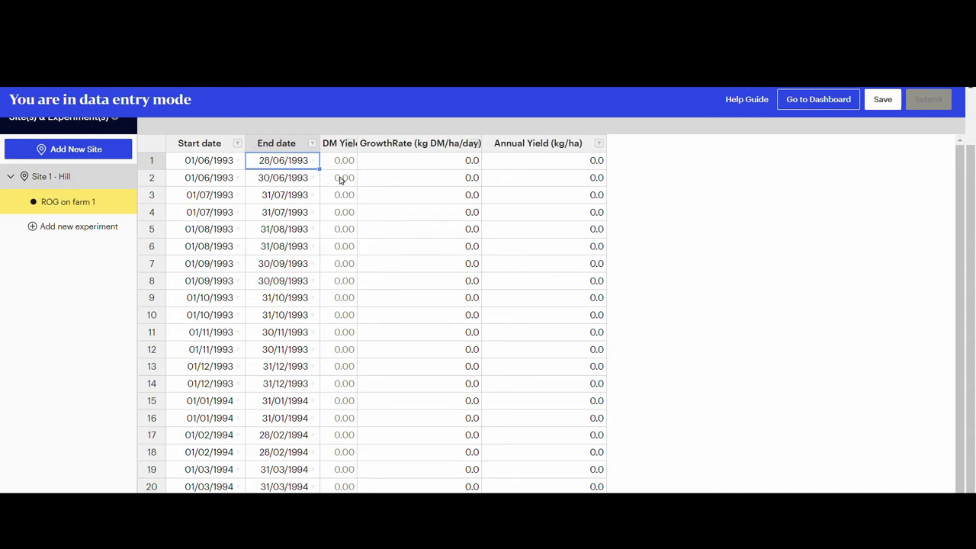
click(340, 179)
click(300, 163)
click(319, 166)
click(321, 273)
click(220, 179)
click(222, 179)
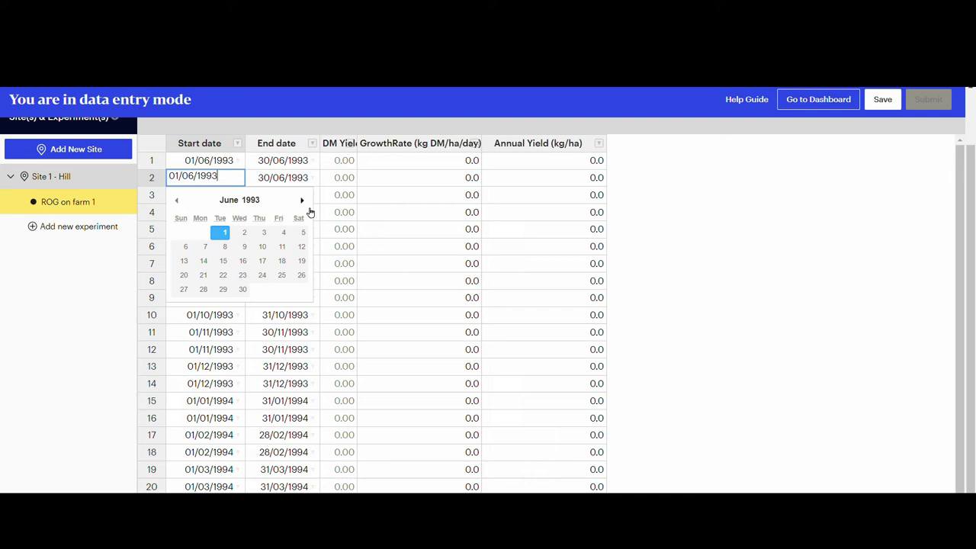
click(302, 200)
click(289, 277)
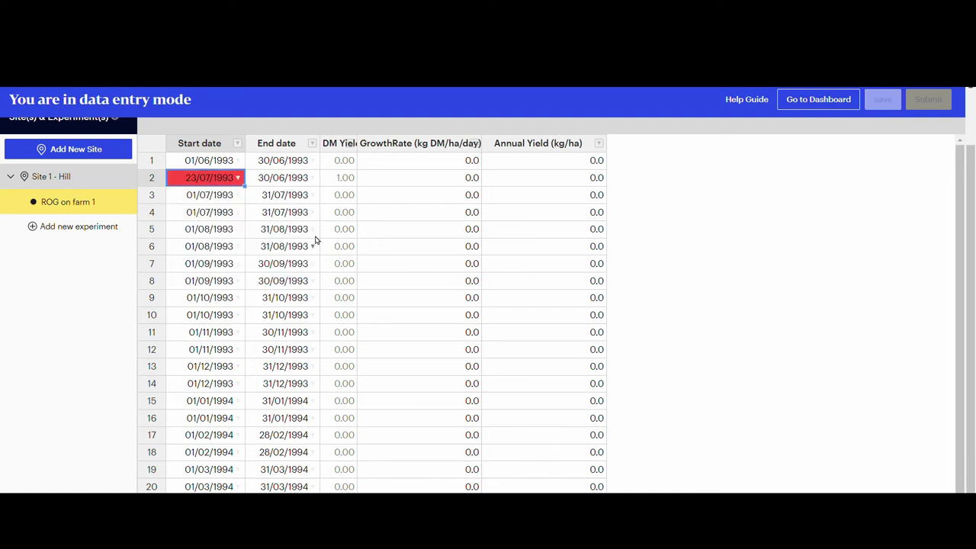
click(237, 180)
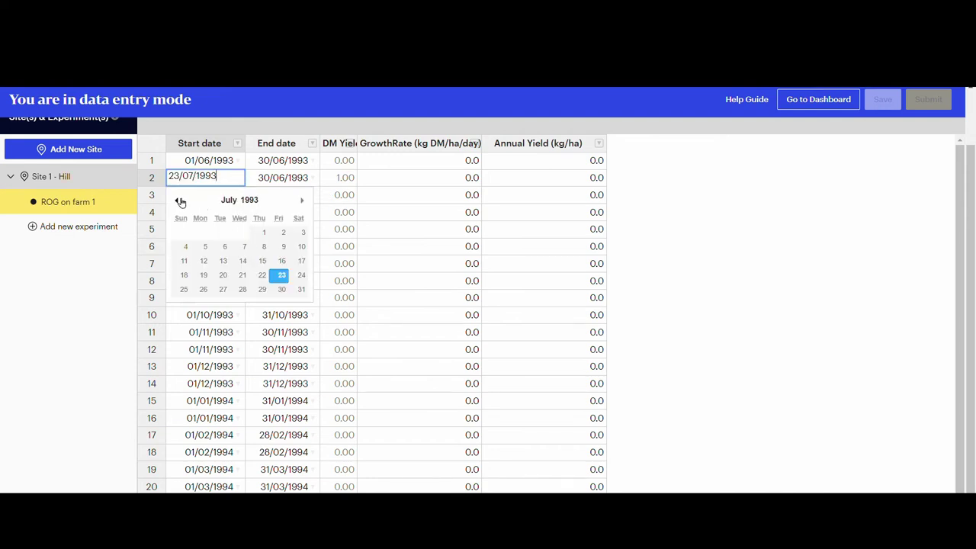
click(181, 202)
click(219, 232)
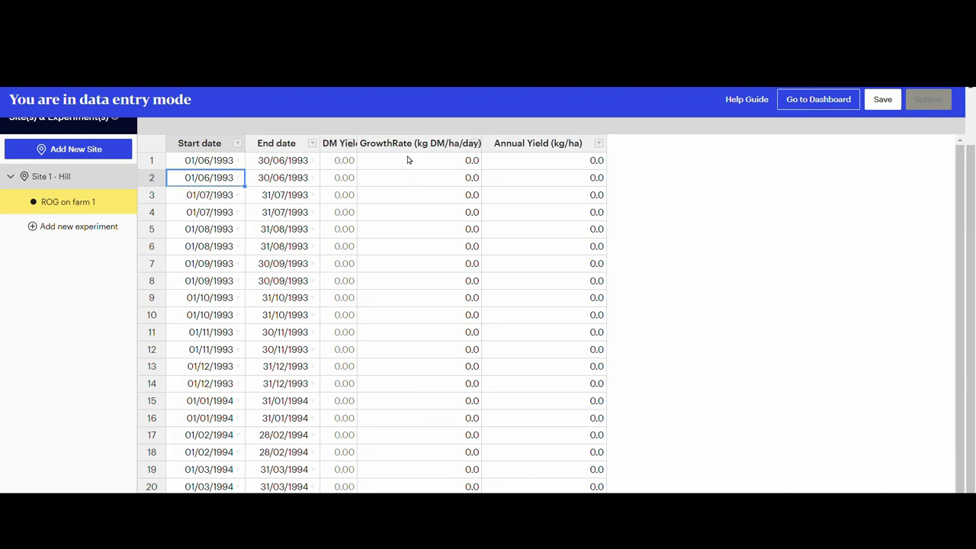
Paste the growth rates down the GrowthRate column so DM Yield is calculated.
click(425, 161)
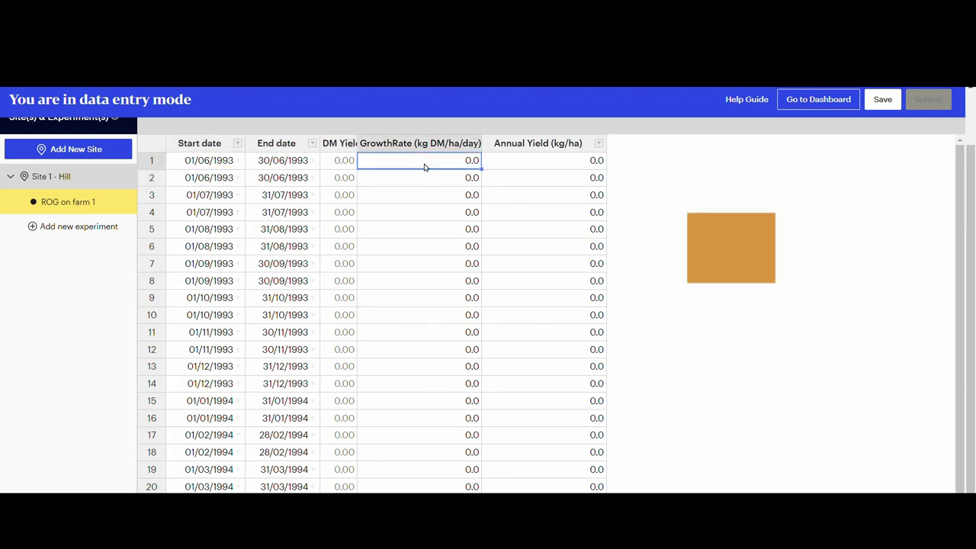
key(ctrl+v)
key(ctrl+v)
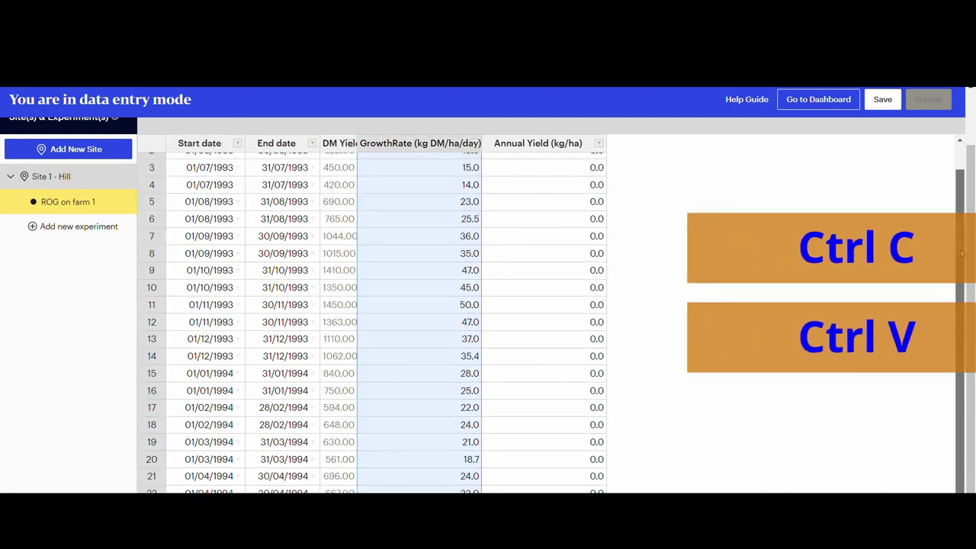
click(425, 182)
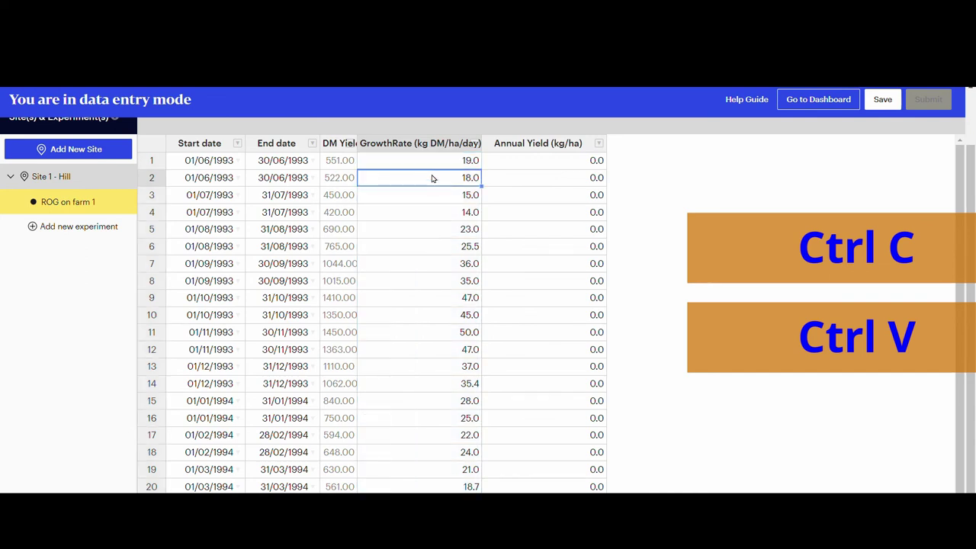
Test-edit row 1's growth rate to 15 and back to 19, then widen DM Yield.
click(434, 164)
text(15)
click(449, 211)
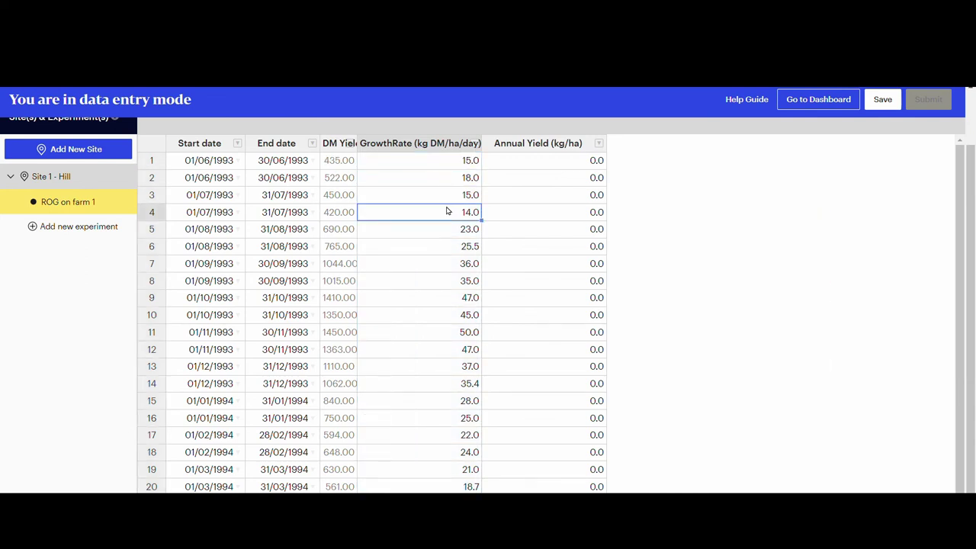
click(460, 162)
text(19)
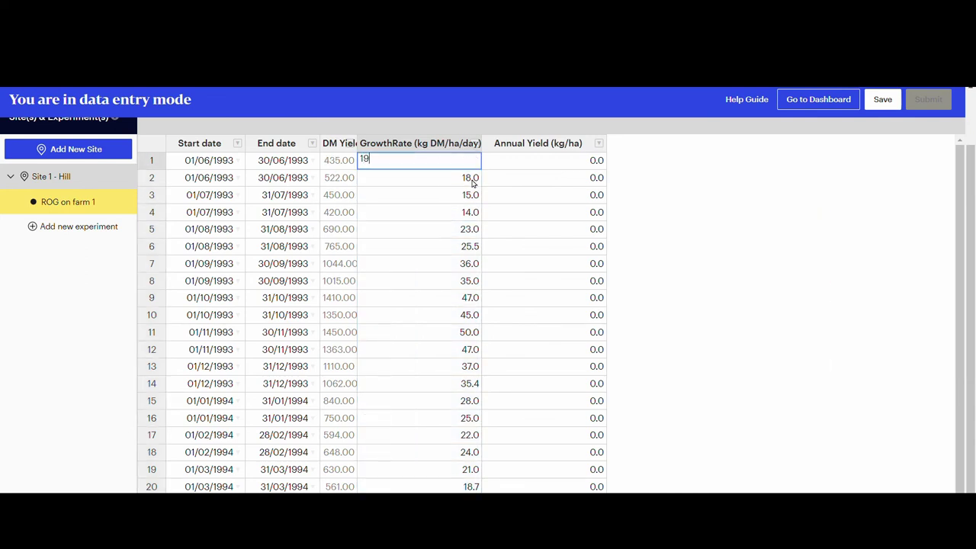
click(468, 195)
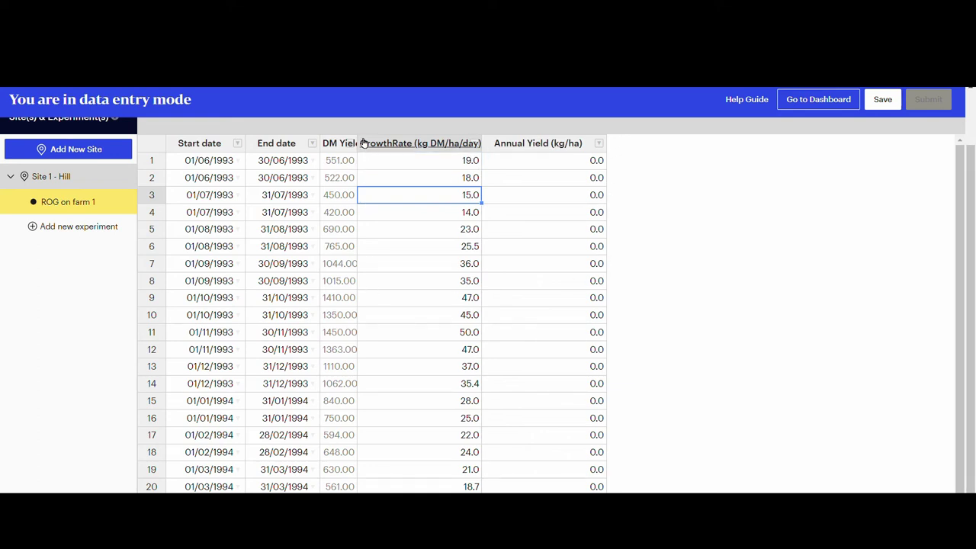
drag(357, 143, 378, 142)
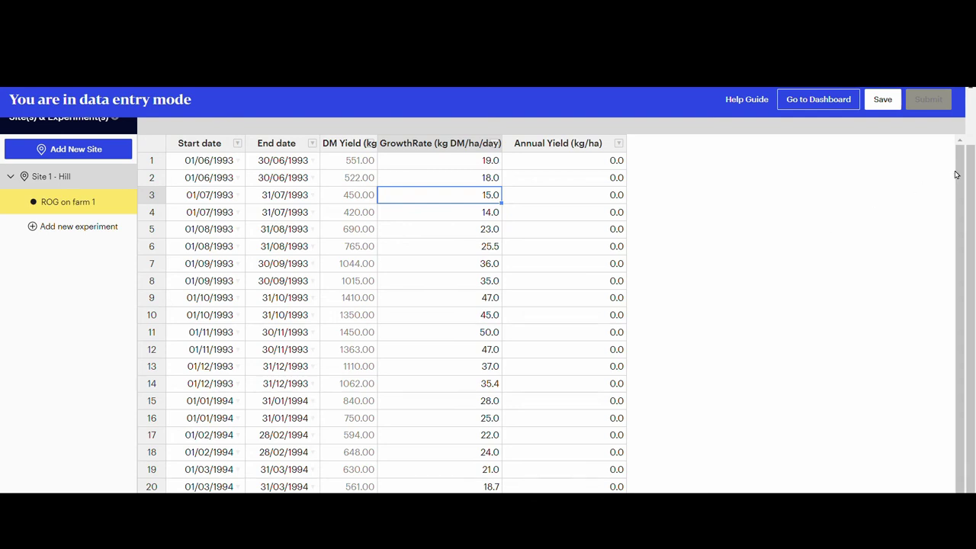
Save the ROG on farm 1 table with its dates, growth rates and DM yields.
click(958, 176)
drag(960, 230, 954, 260)
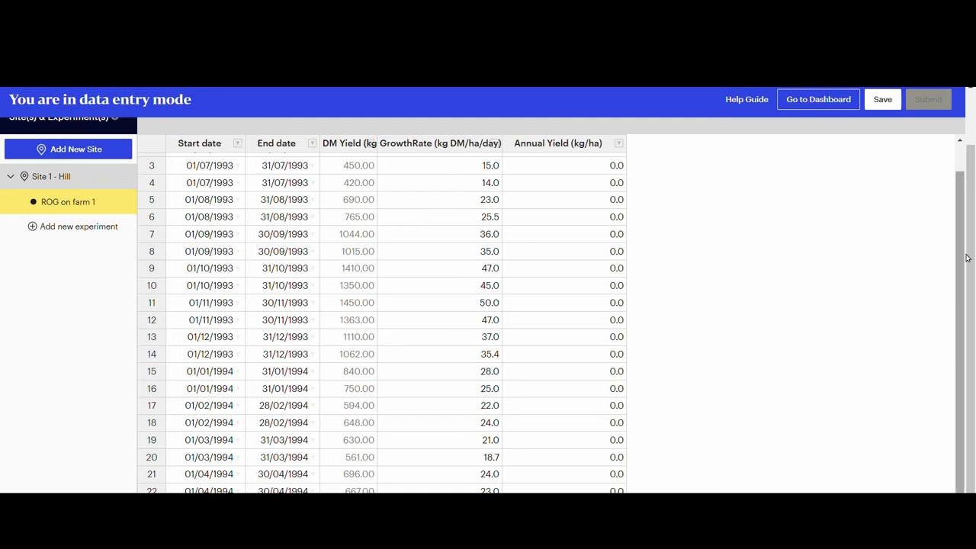
scroll(967, 258, up, 5)
click(882, 100)
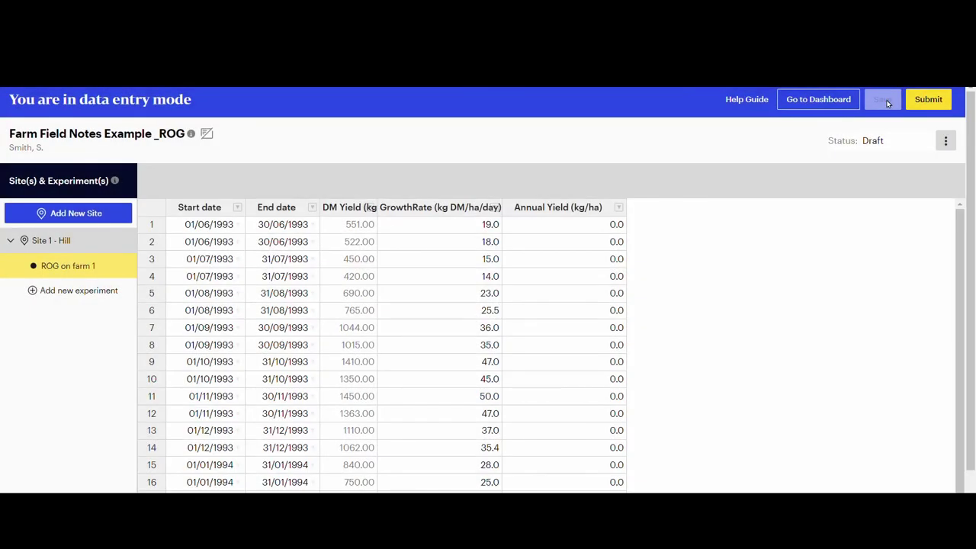
Download Farm Field Notes Example _ROG as CSV from the dashboard and open the file.
click(794, 104)
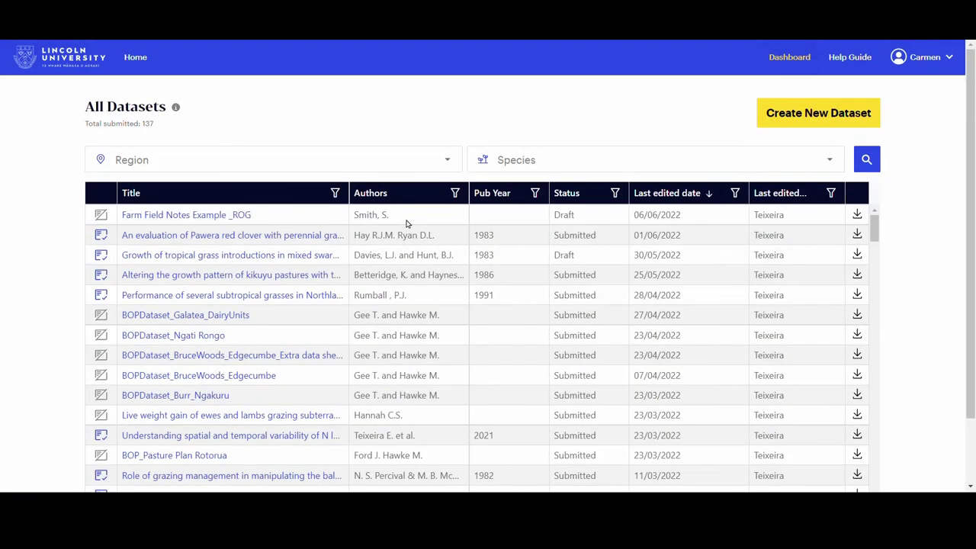
click(857, 214)
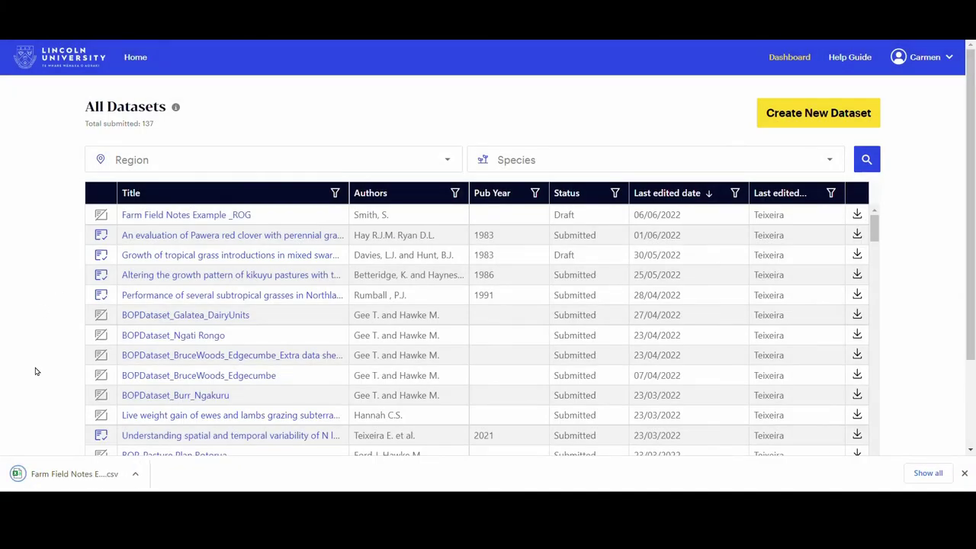
click(61, 479)
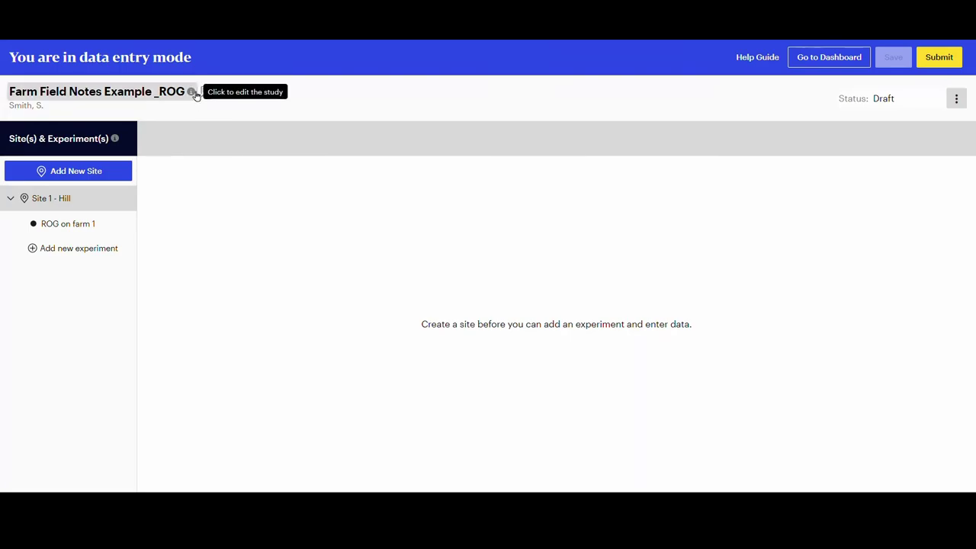
Open the options menu for Site 1 - Hill.
mouse_move(129, 204)
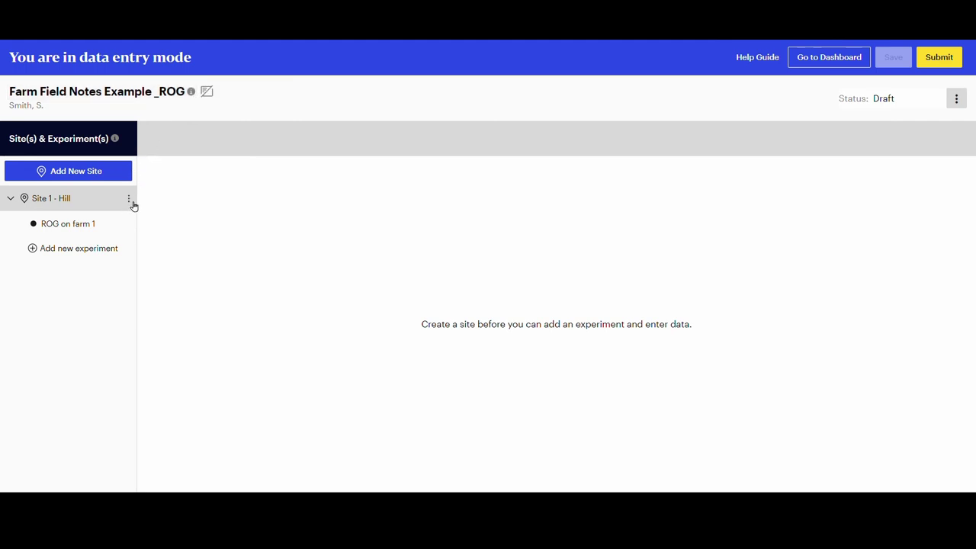
click(132, 200)
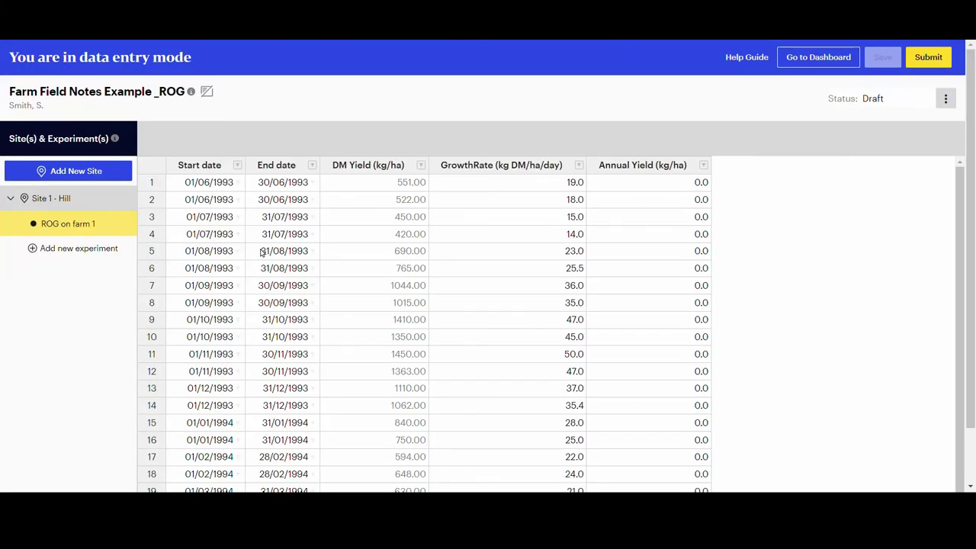
Set row 3's GrowthRate back to 15.0, giving a DM yield of 450.00, and save the draft.
click(574, 218)
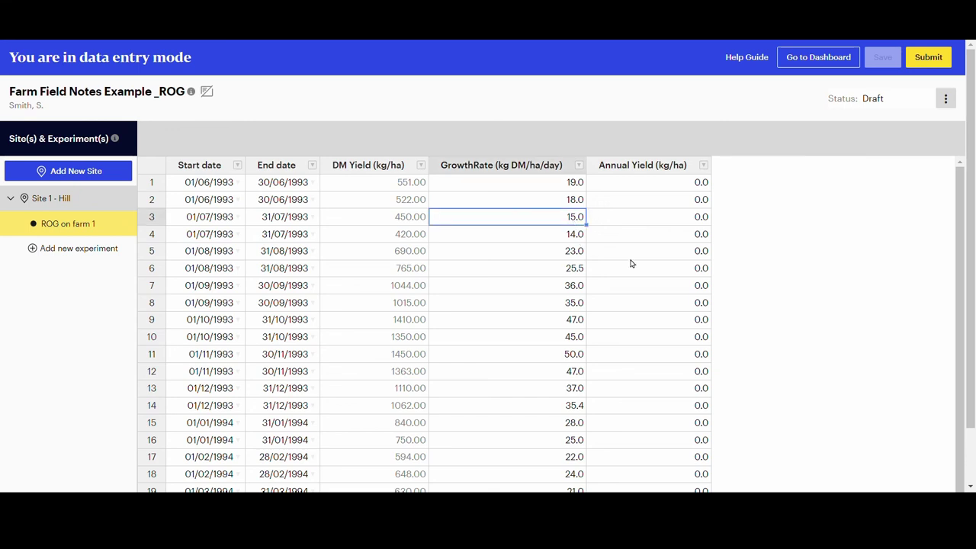
text(1)
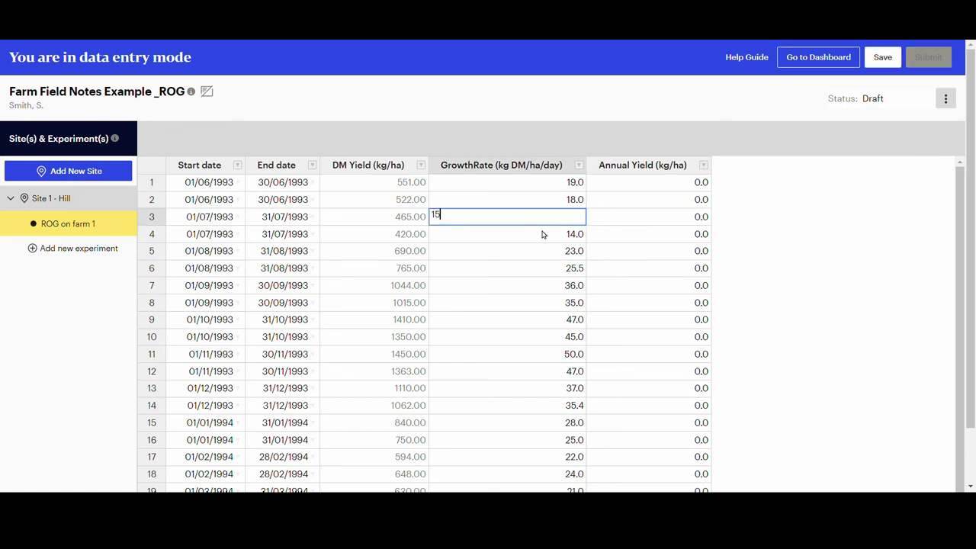
key(Return)
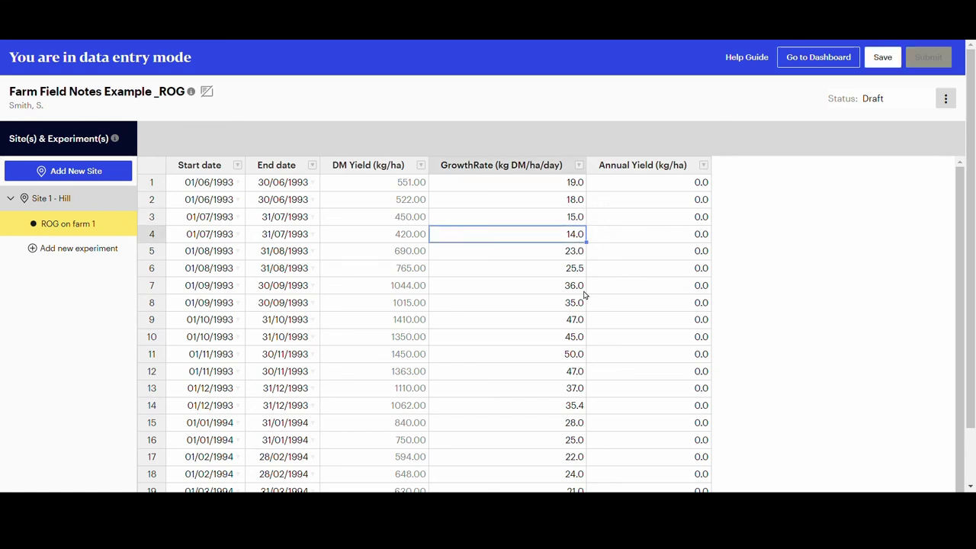
click(885, 61)
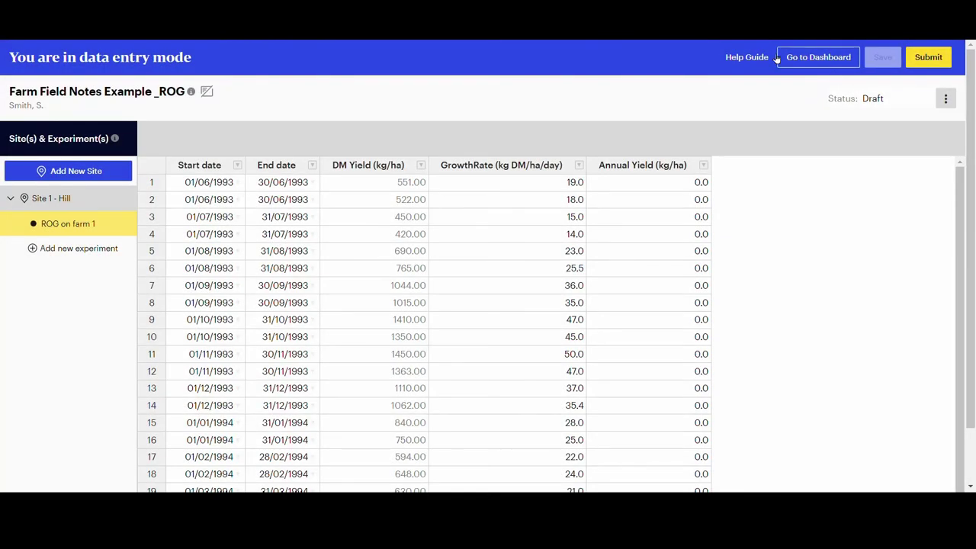